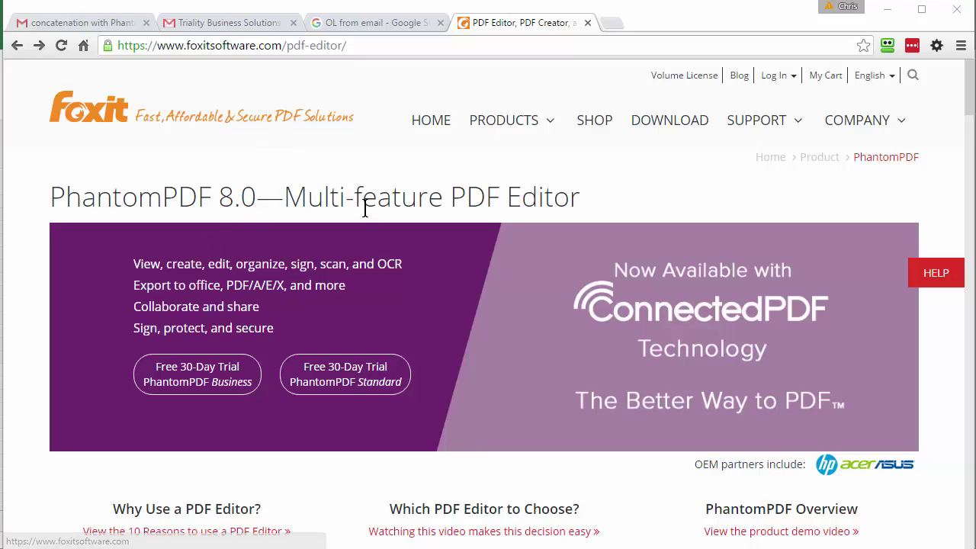
- Look through the PhantomPDF Business and Standard product details and open their feature comparison
scroll(370, 212, "down", 3)
scroll(385, 237, "down", 2)
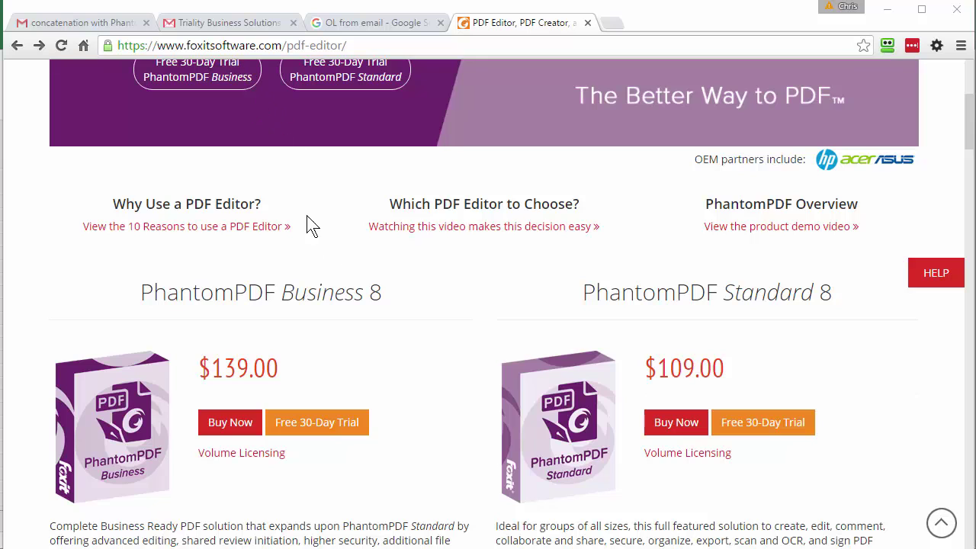
scroll(373, 327, "down", 1)
scroll(373, 321, "down", 2)
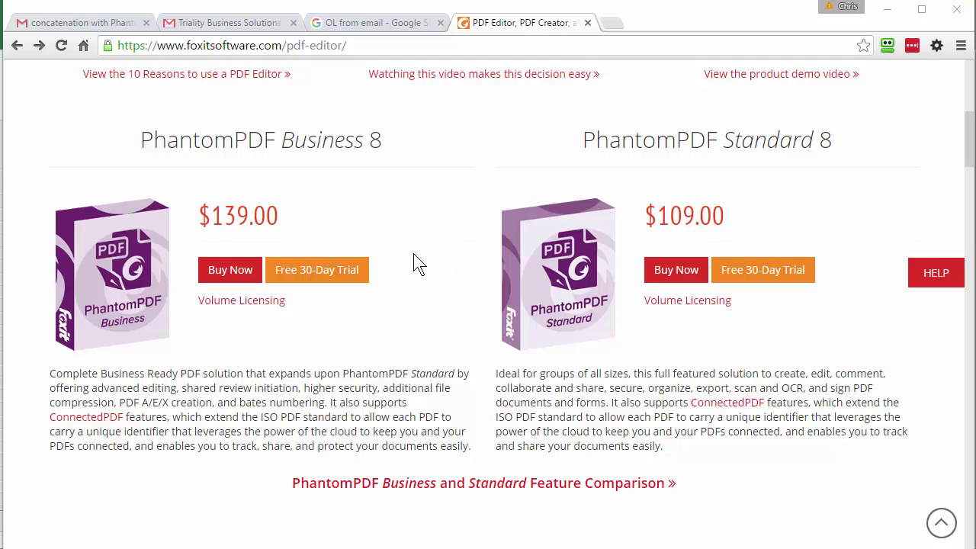
scroll(422, 342, "down", 3)
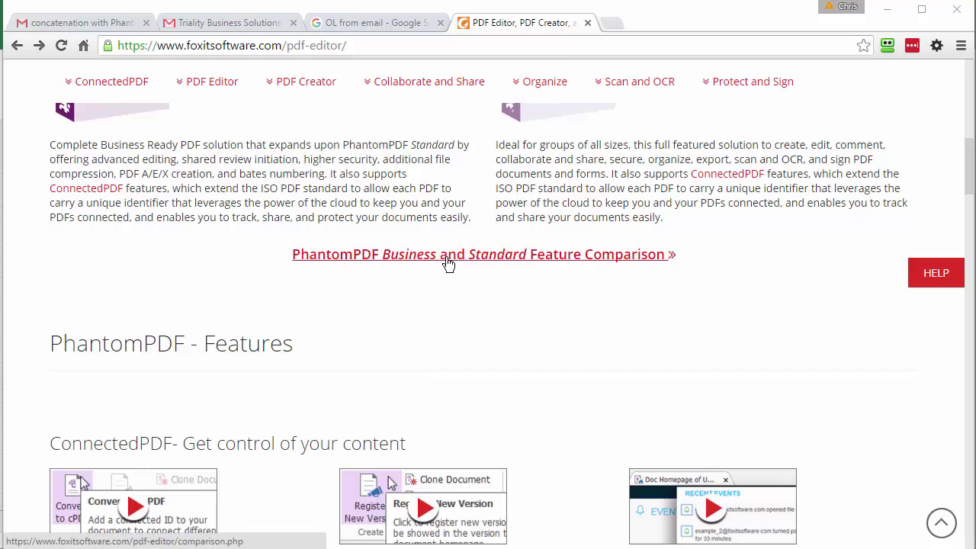
left_click(447, 263)
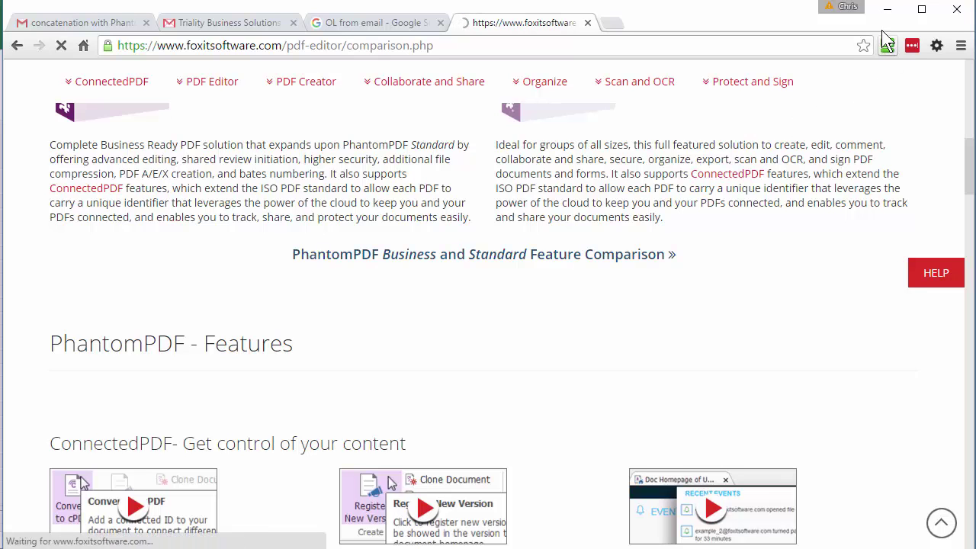
- Switch to the Conditional Formatting workbook in Excel and convert its Customers sheet to Conditional Formatting.pdf with the Foxit add-in
left_click(887, 11)
left_click(368, 240)
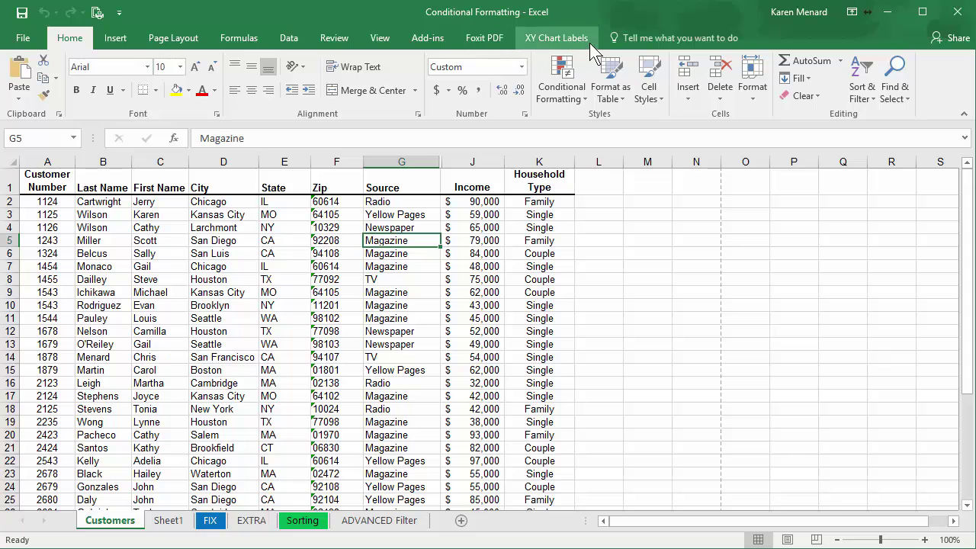
left_click(477, 39)
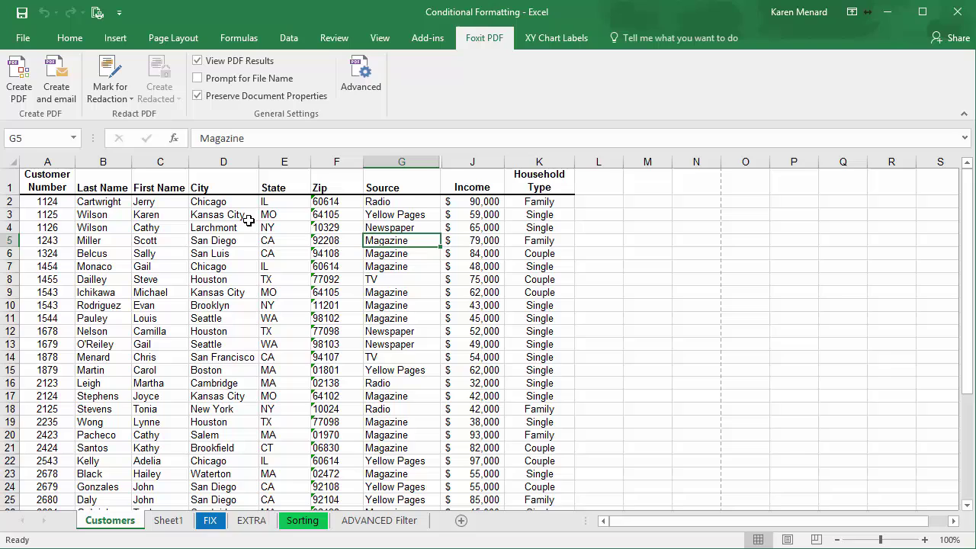
left_click(21, 85)
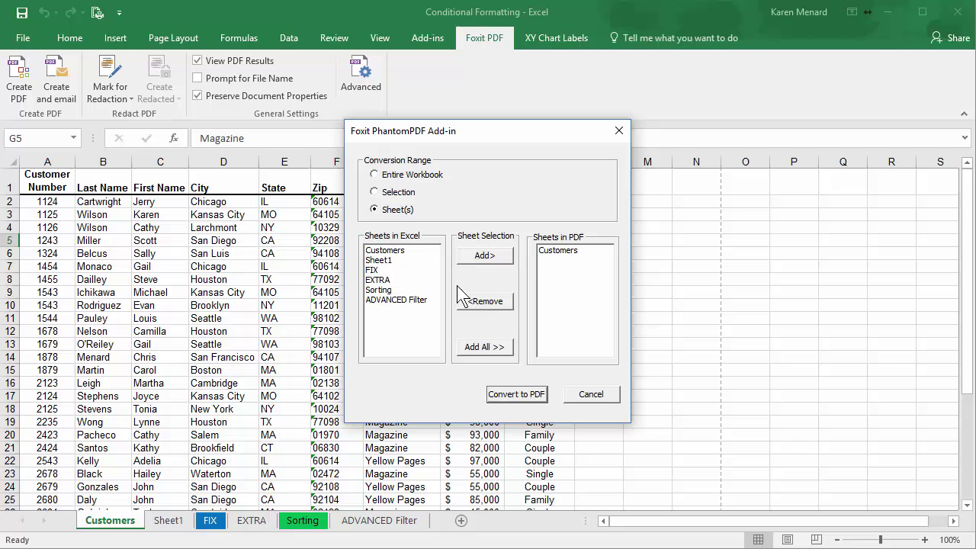
left_click(519, 395)
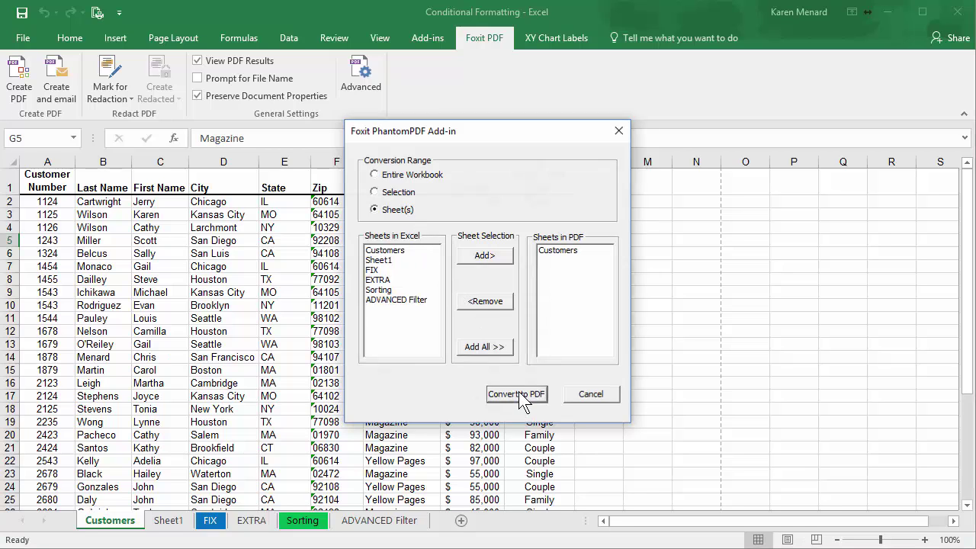
left_click(446, 366)
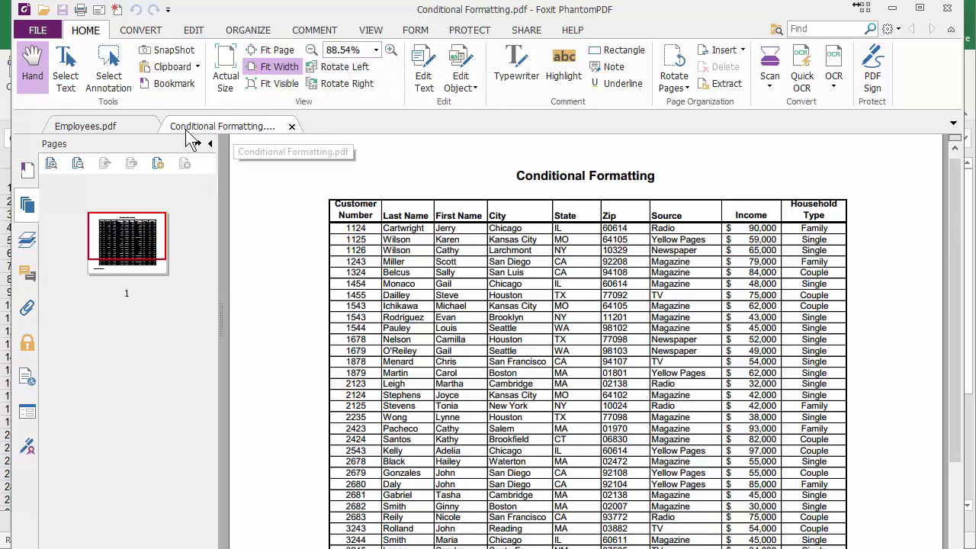
- Insert page 1 of the open Employees.pdf after page 1 of Conditional Formatting.pdf
left_click(102, 131)
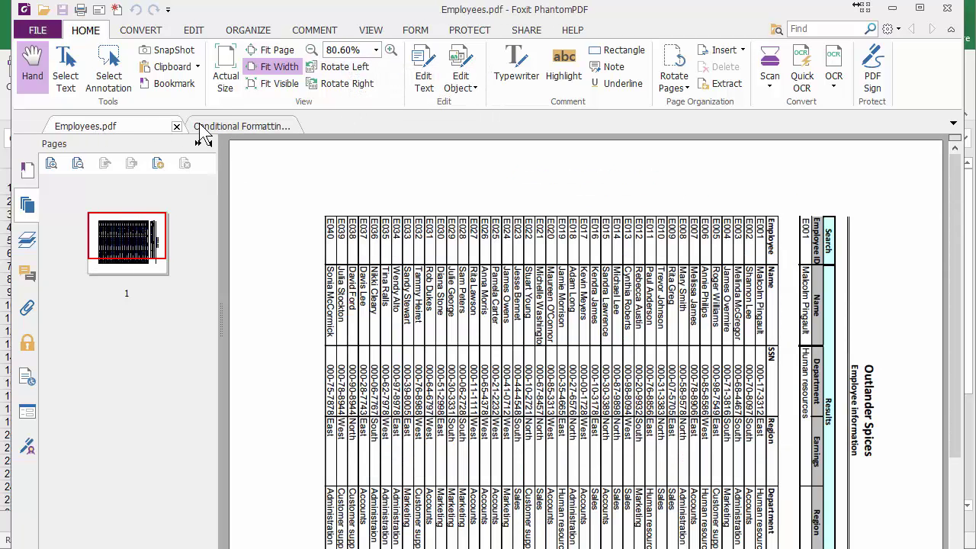
left_click(226, 129)
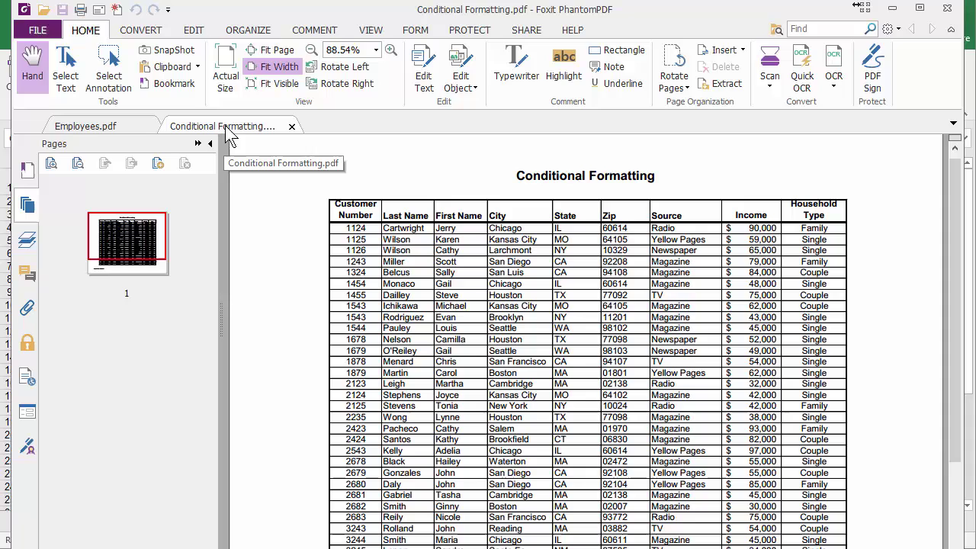
right_click(123, 230)
mouse_move(191, 284)
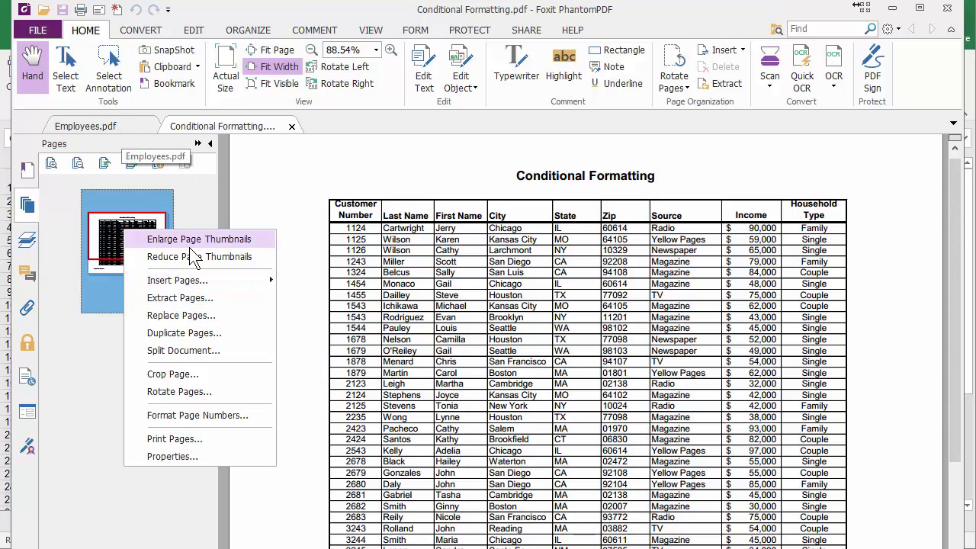
mouse_move(267, 280)
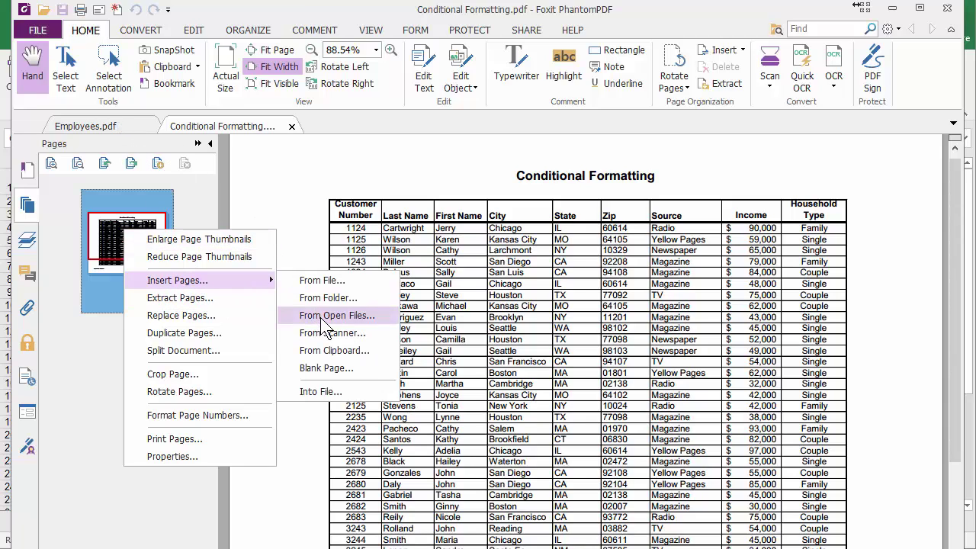
left_click(320, 315)
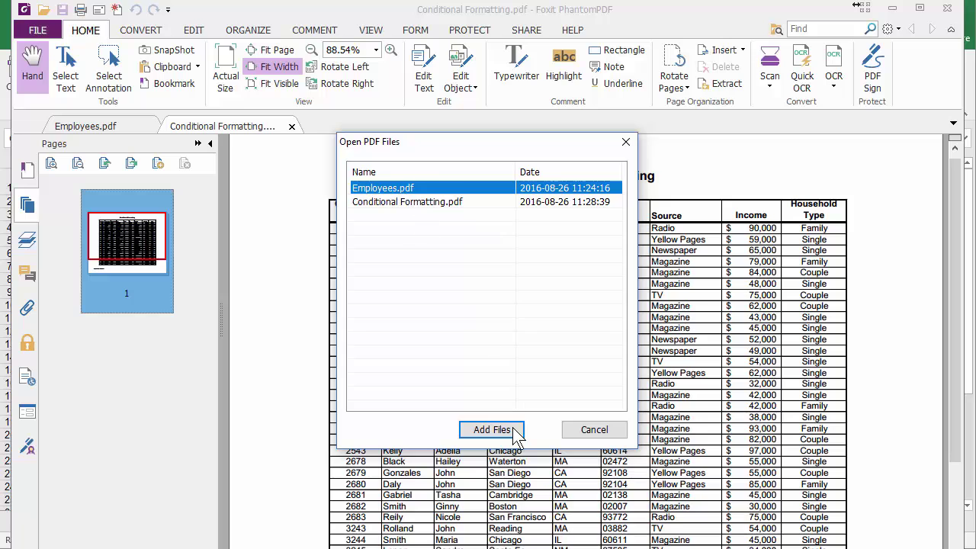
left_click(517, 431)
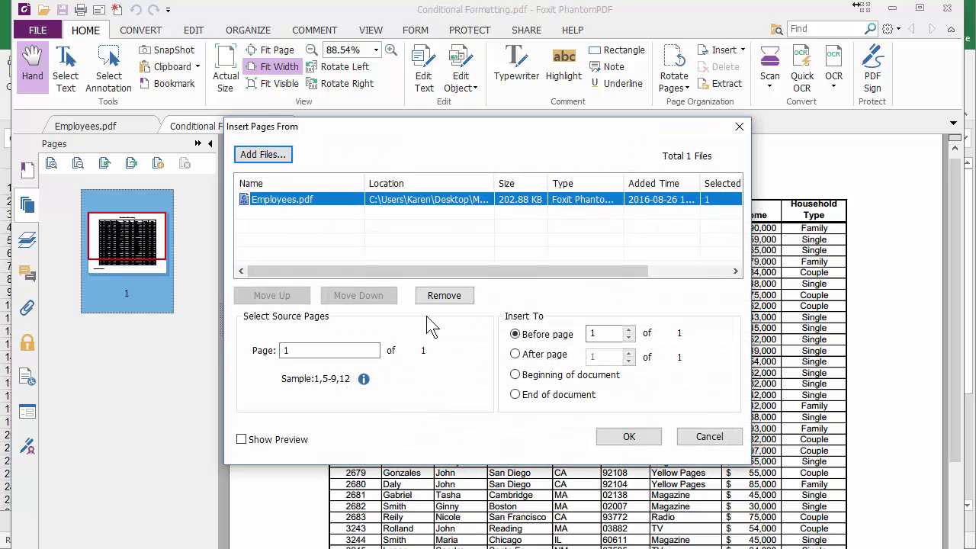
left_click(524, 356)
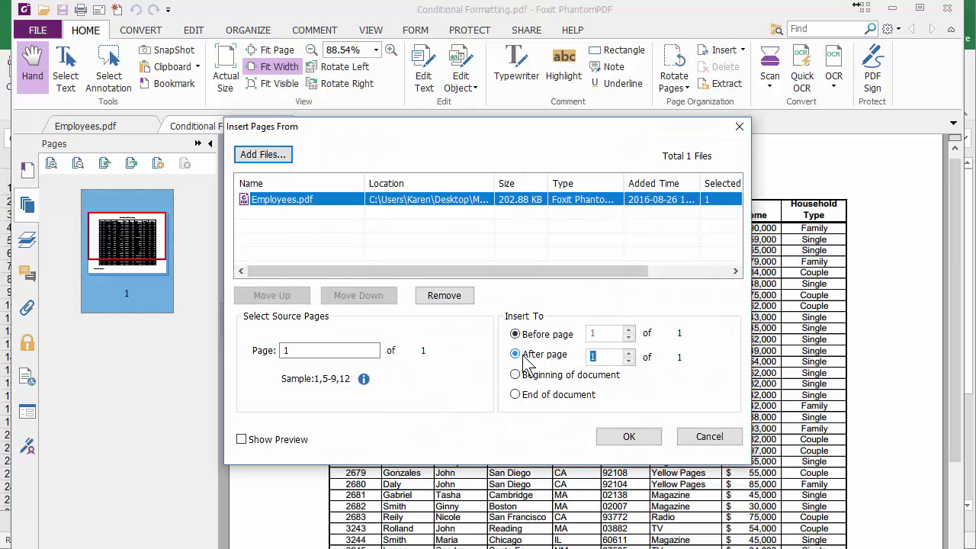
left_click(627, 438)
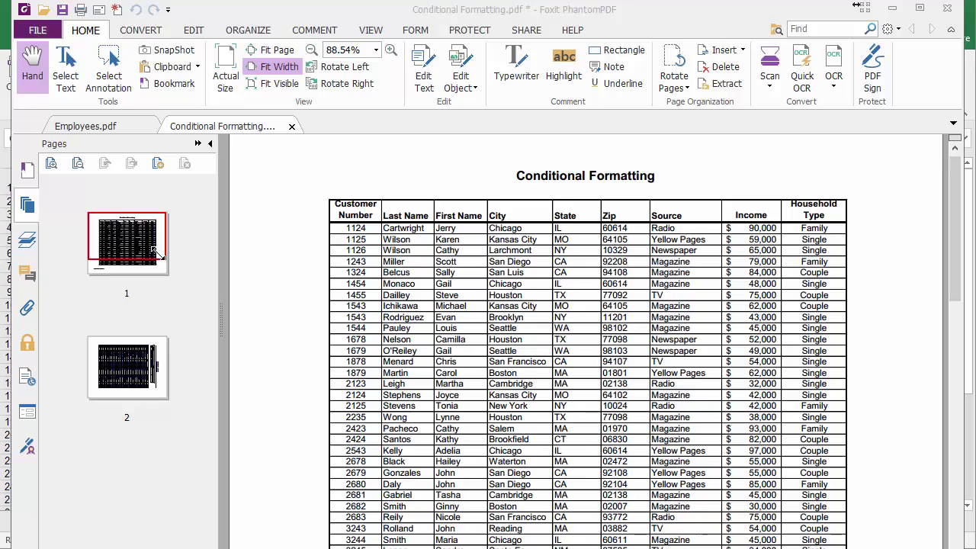
- Rotate only page 2, the inserted employee table, counterclockwise 90 degrees
left_click(128, 236)
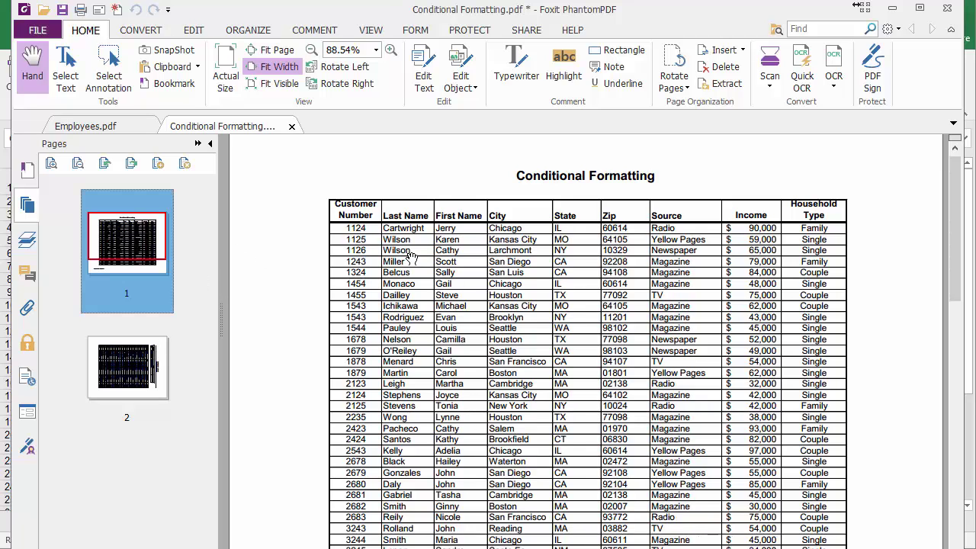
left_click(160, 374)
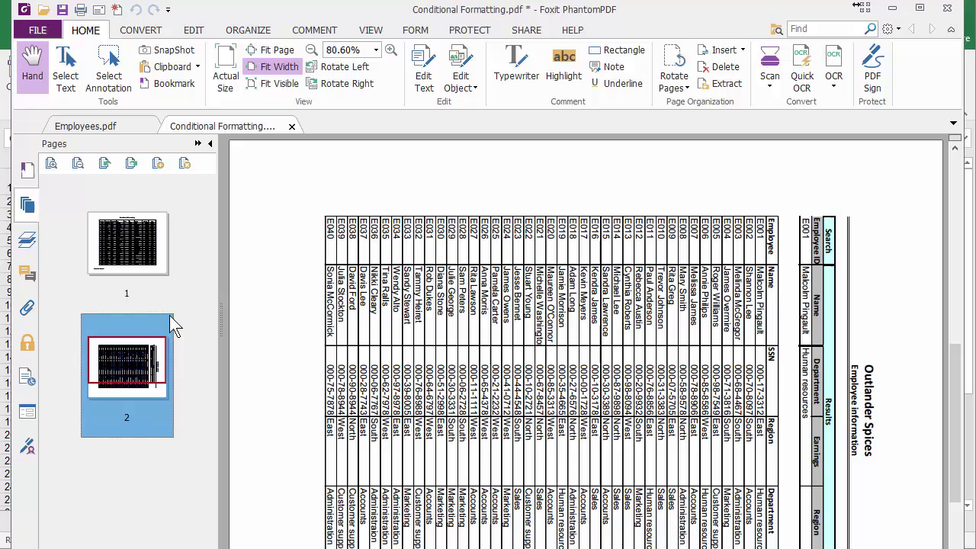
right_click(144, 357)
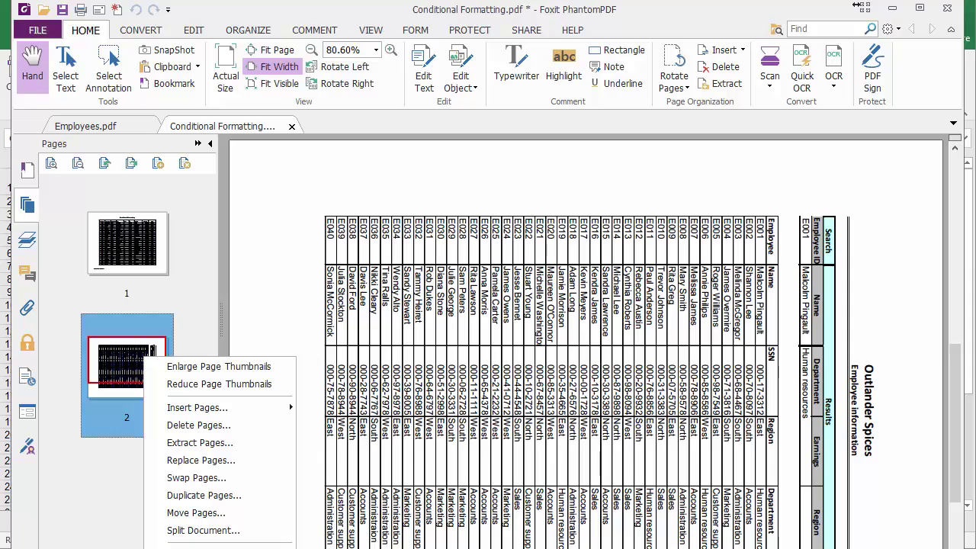
left_click(202, 546)
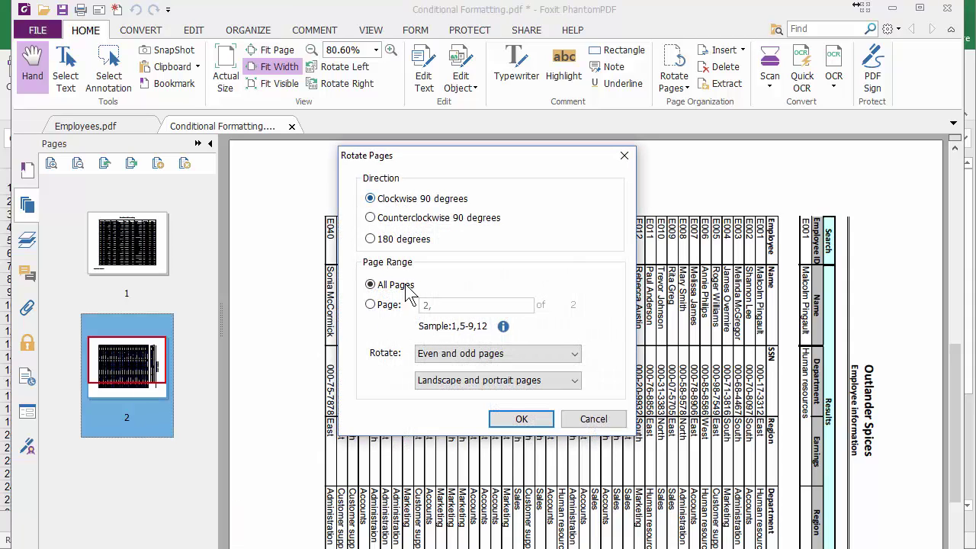
left_click(371, 306)
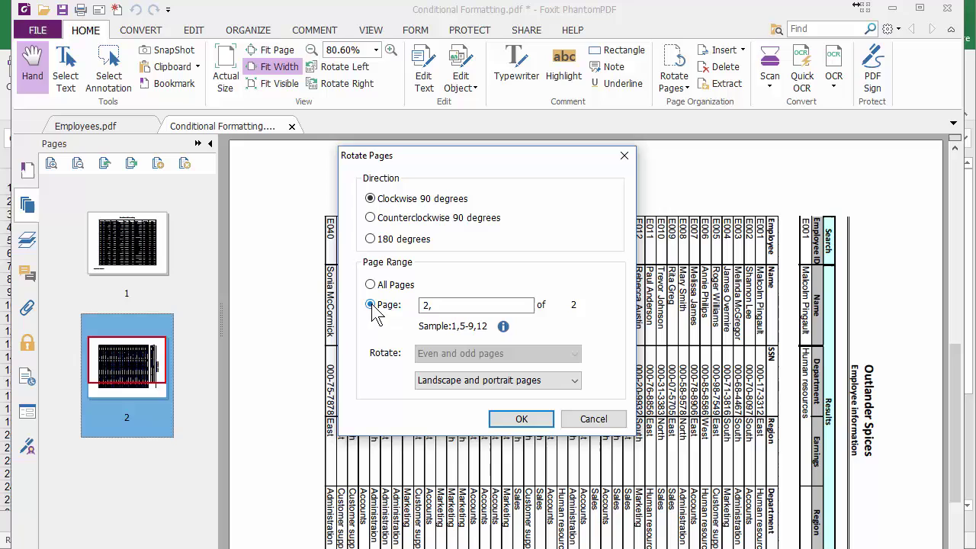
left_click(370, 218)
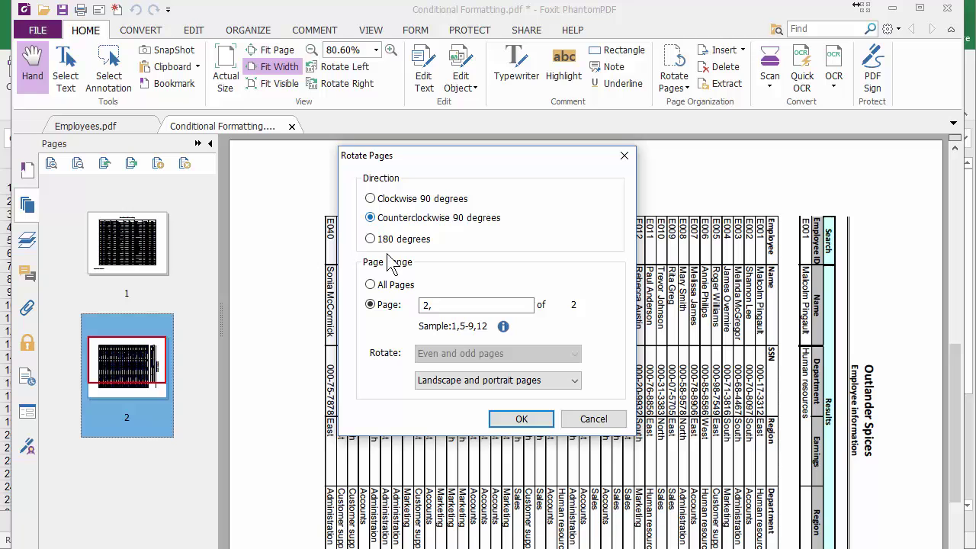
left_click(522, 419)
- Save the combined Conditional Formatting.pdf and look through both of its pages
left_click(140, 254)
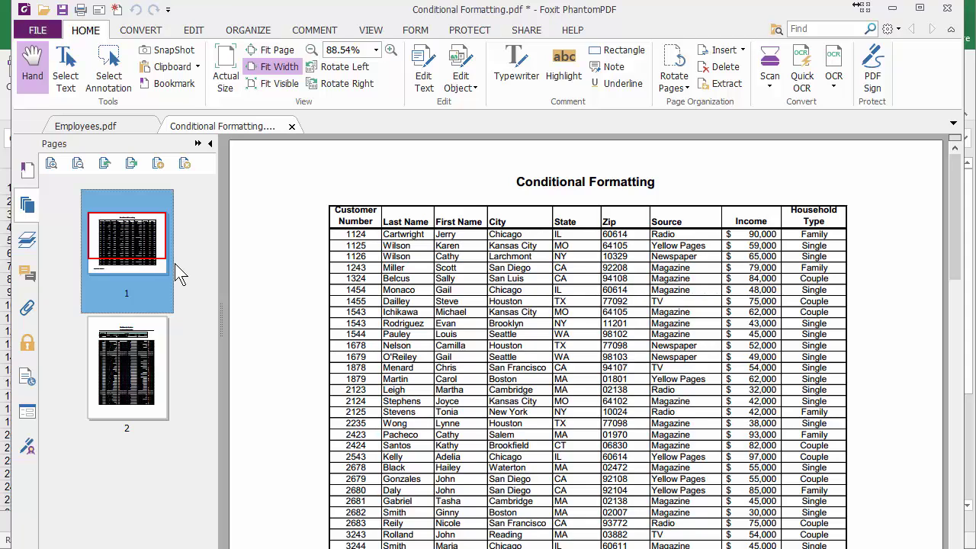
left_click(157, 341)
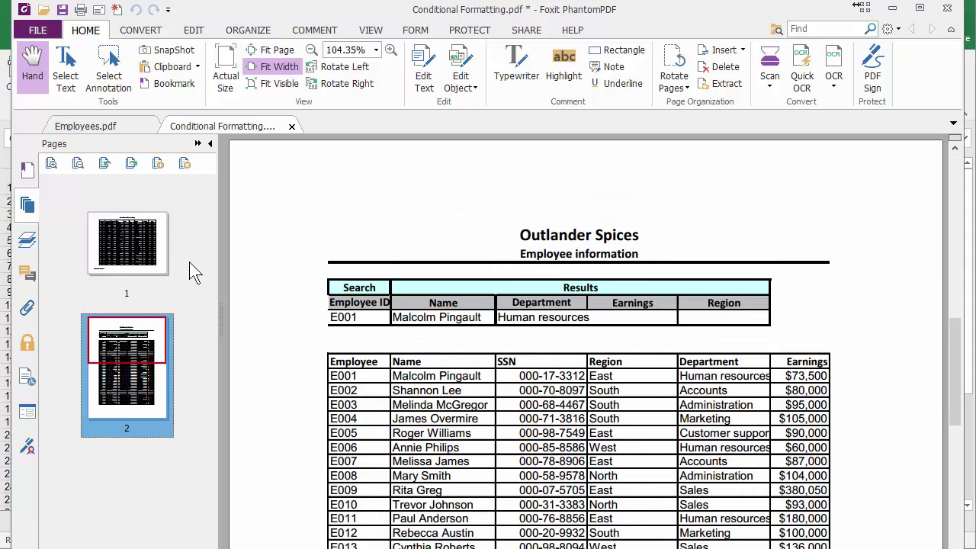
left_click(153, 262)
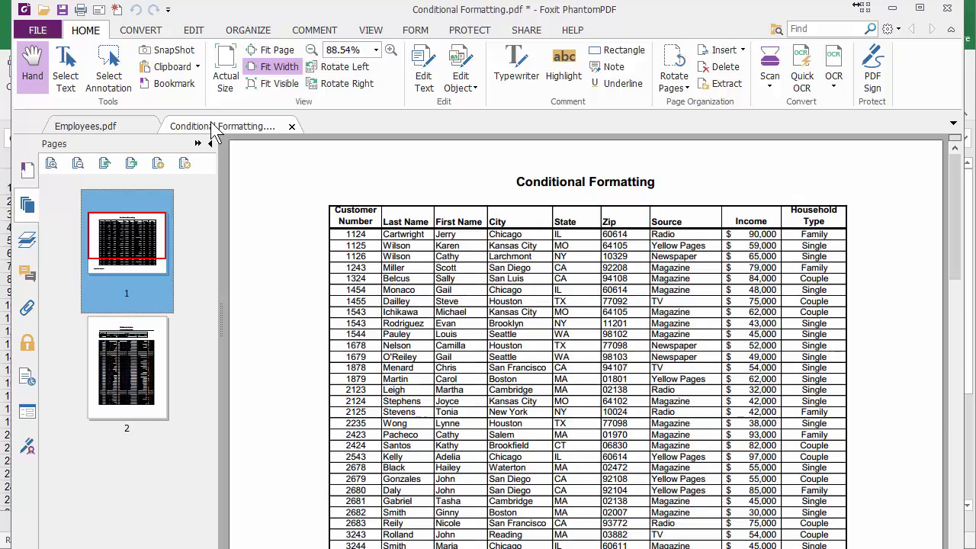
left_click(62, 10)
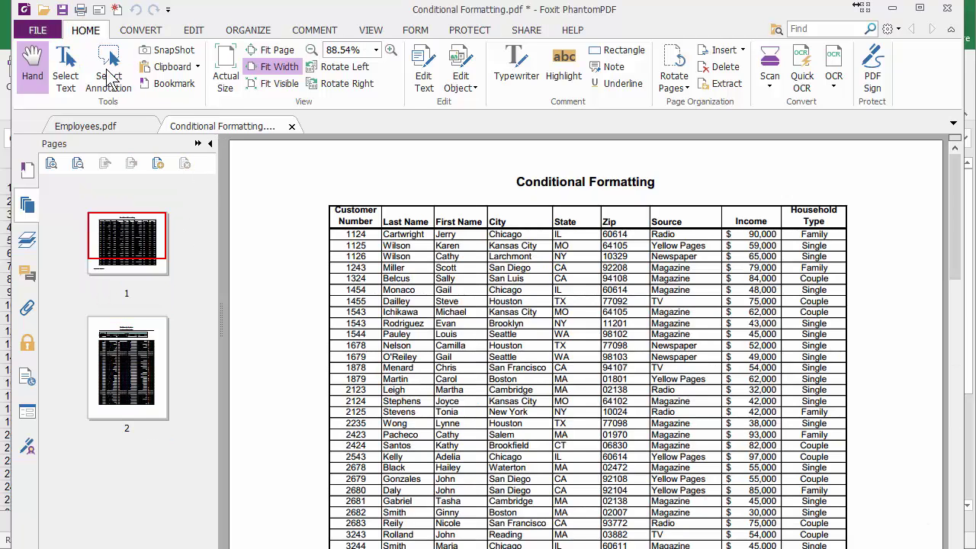
scroll(387, 286, "down", 10)
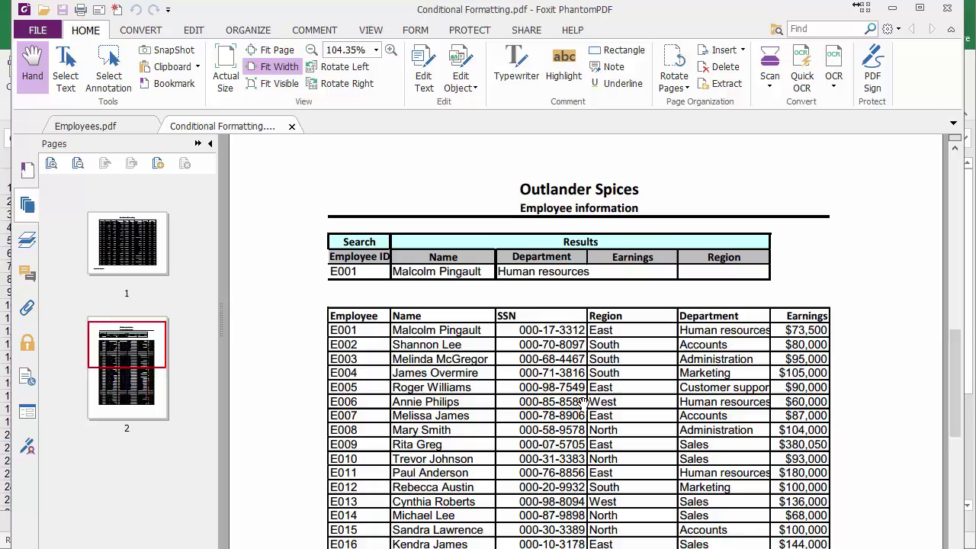
scroll(604, 373, "up", 5)
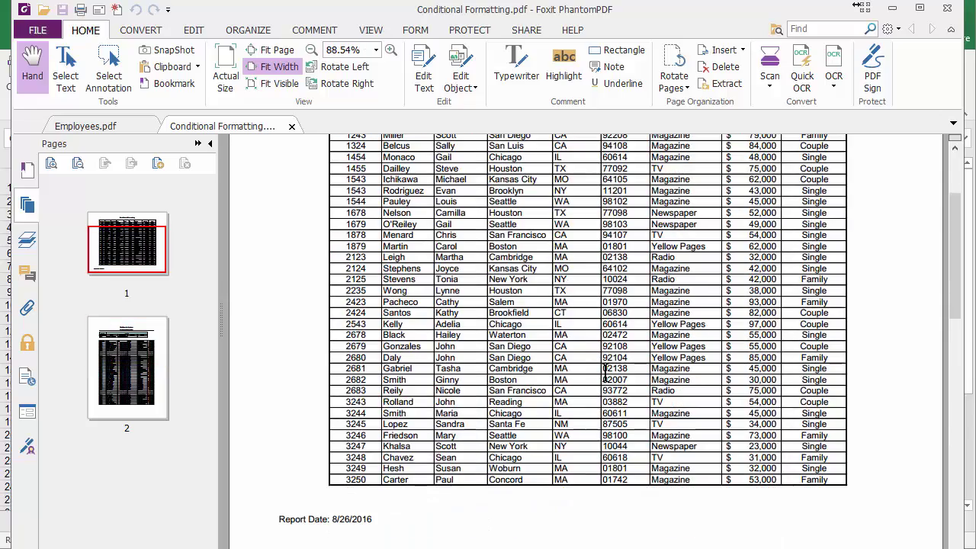
scroll(604, 373, "down", 12)
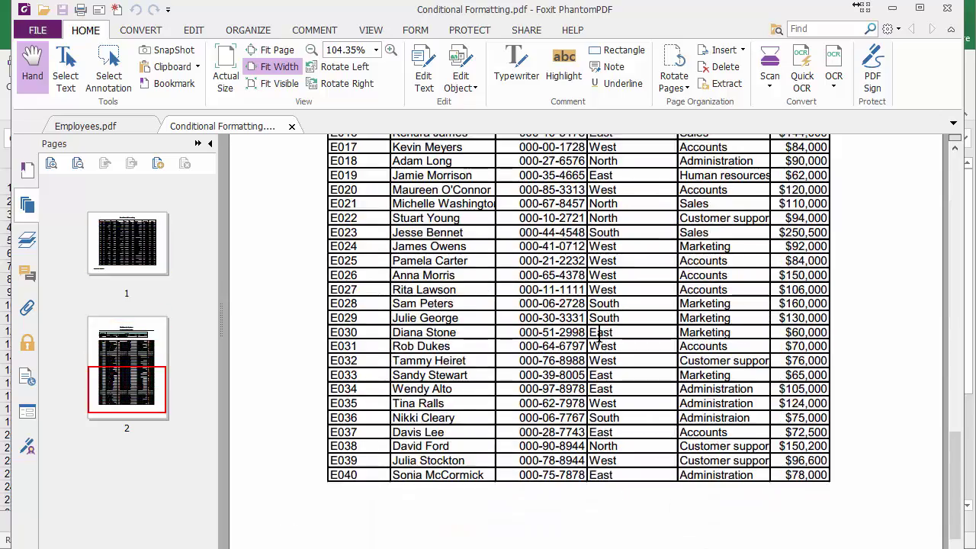
scroll(599, 335, "up", 7)
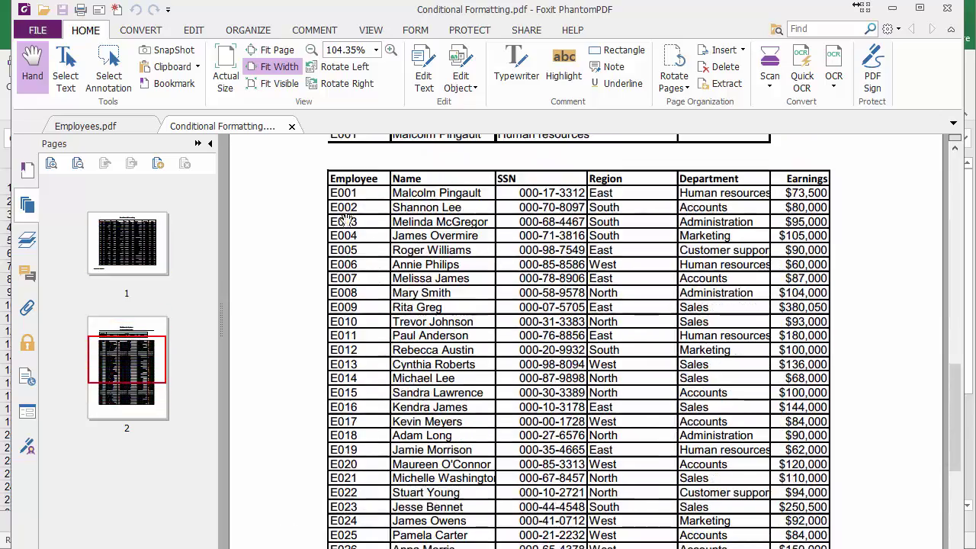
- Insert pages 1-3 of the Employees TrainingDocument file from the Desktop after page 2 of Conditional Formatting.pdf
right_click(129, 356)
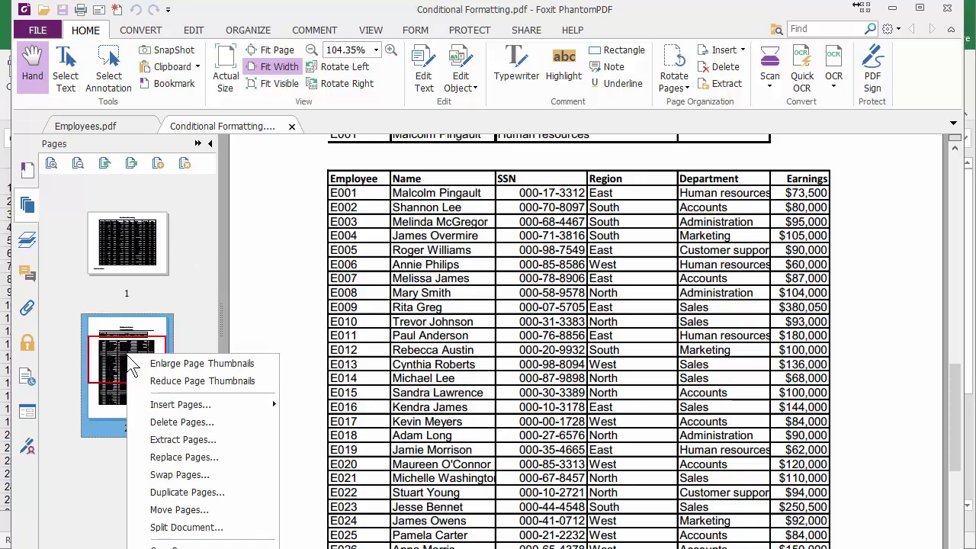
mouse_move(215, 407)
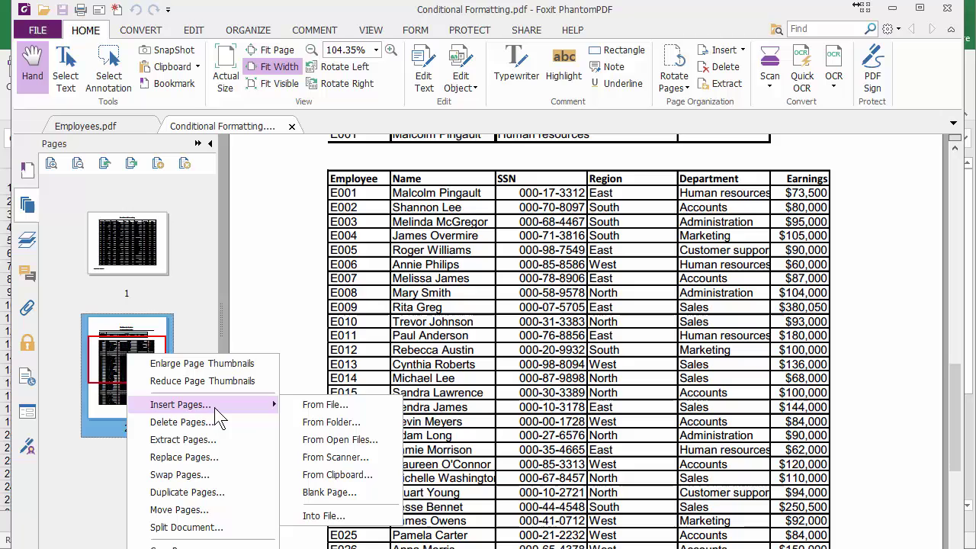
left_click(352, 406)
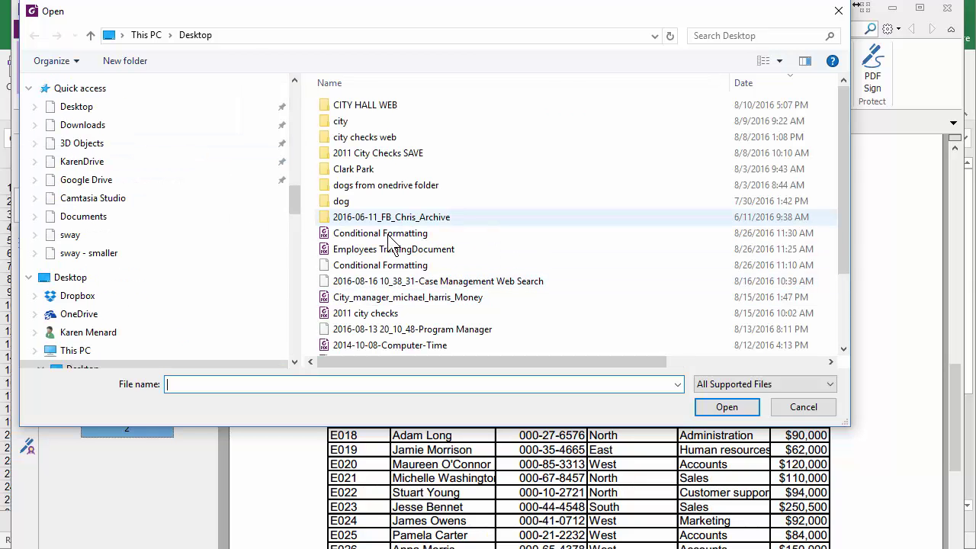
scroll(469, 244, "down", 5)
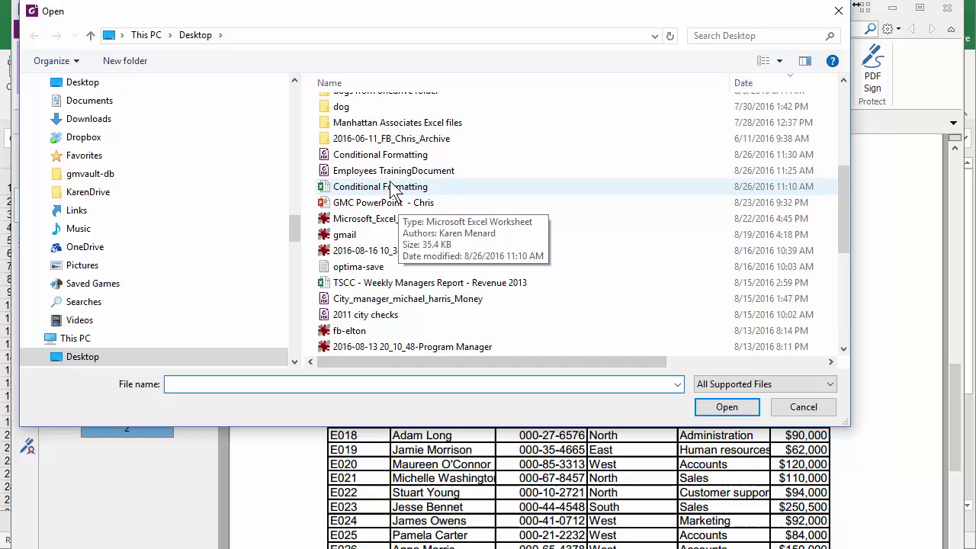
double_click(404, 173)
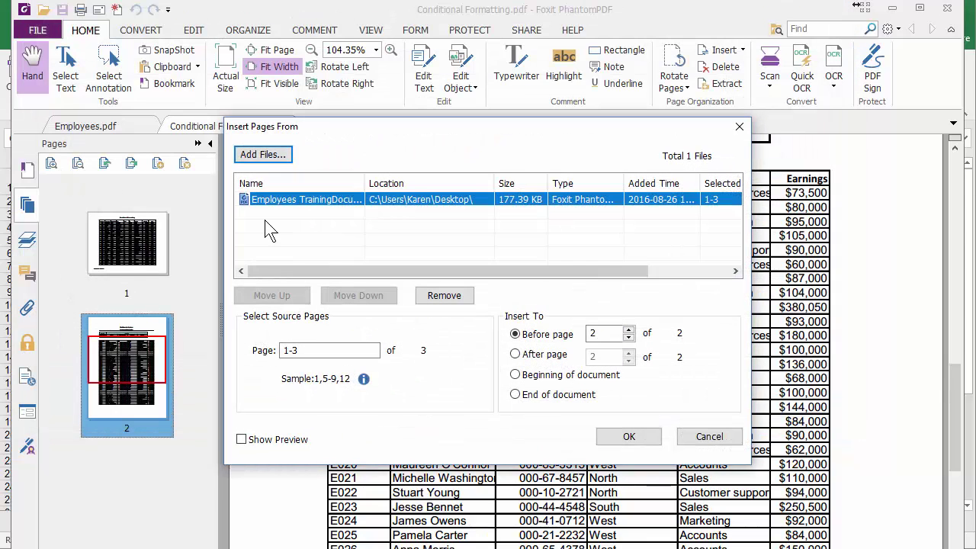
left_click(543, 355)
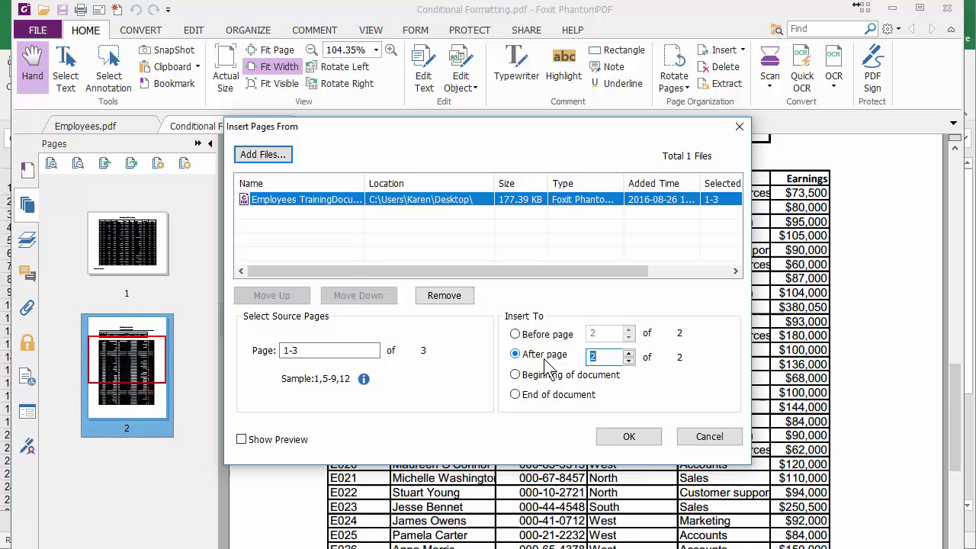
left_click(629, 436)
- Move page 3, the first inserted text page, between page 1 and the employee table page, and save the document
left_click(108, 467)
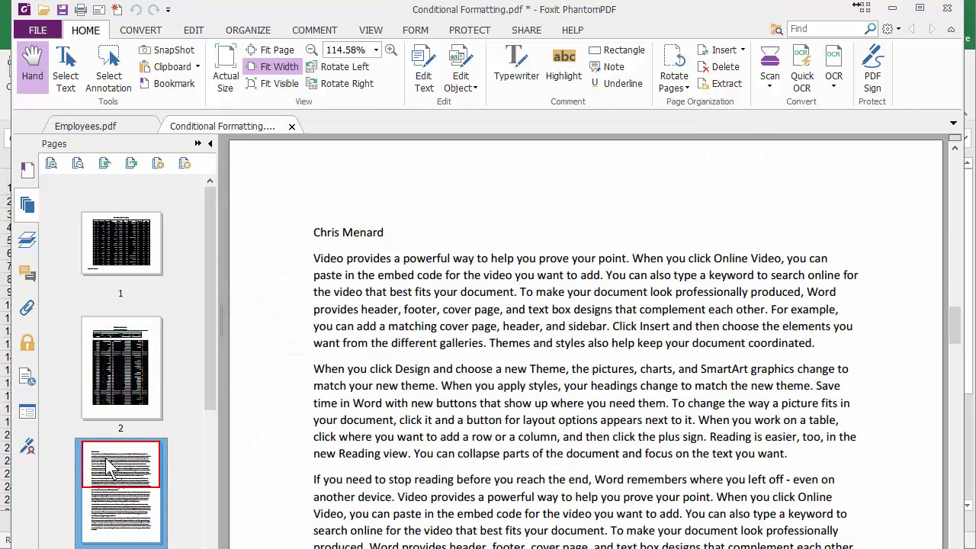
left_click_drag(108, 472, 100, 309)
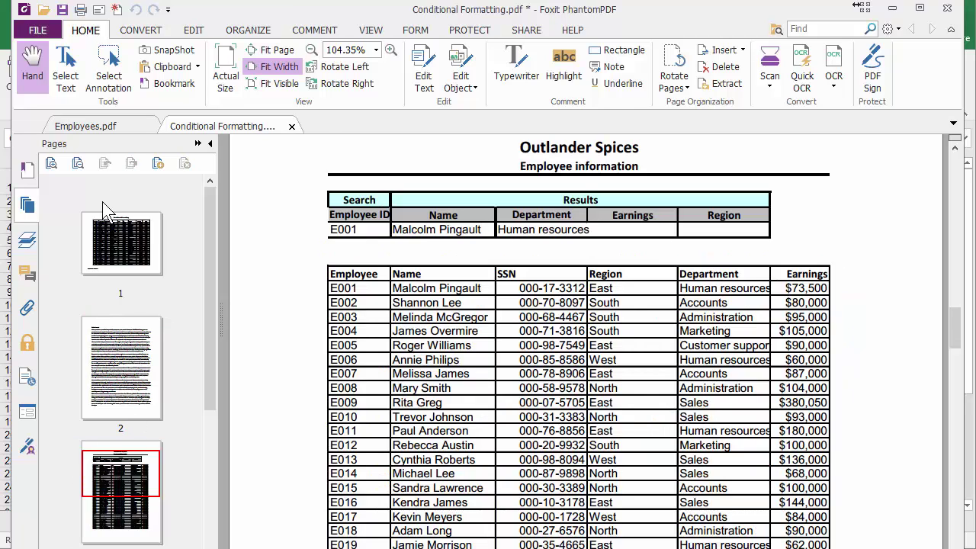
left_click(62, 10)
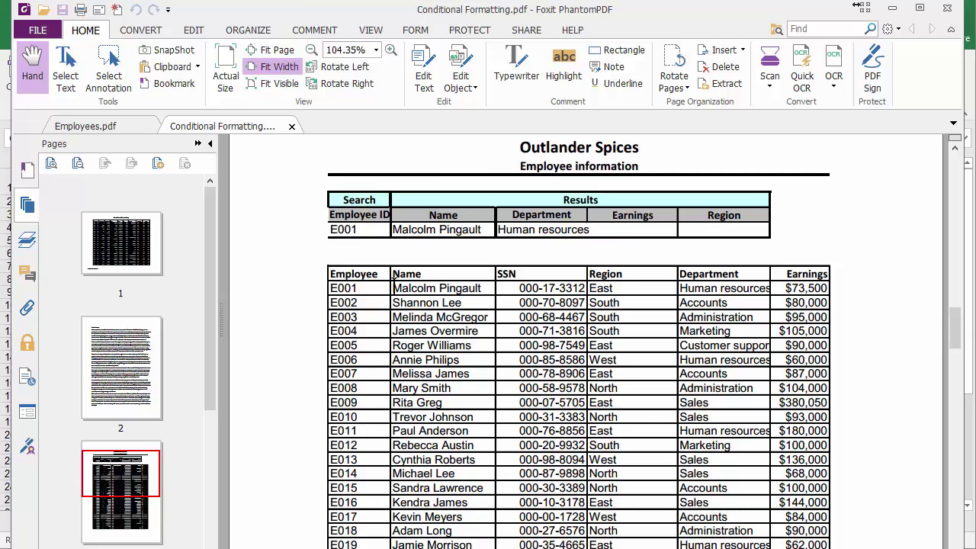
- Permanently redact the first three customer rows of the table on page 1 across all columns, and save the document
left_click(134, 268)
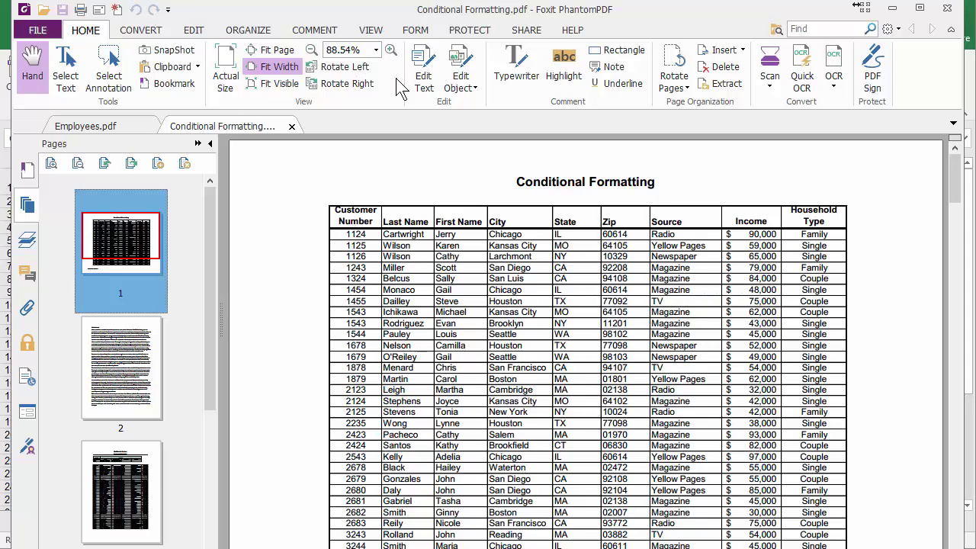
left_click(463, 34)
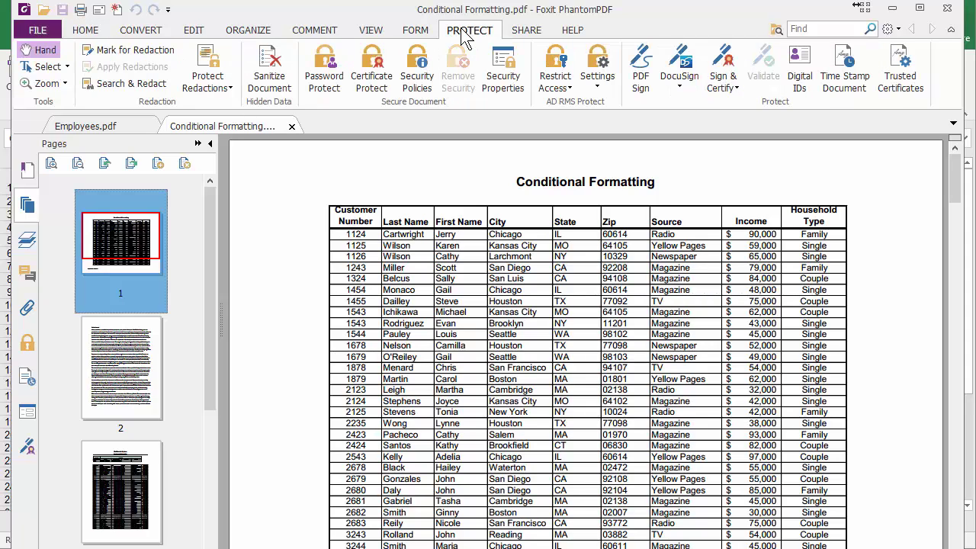
left_click(138, 54)
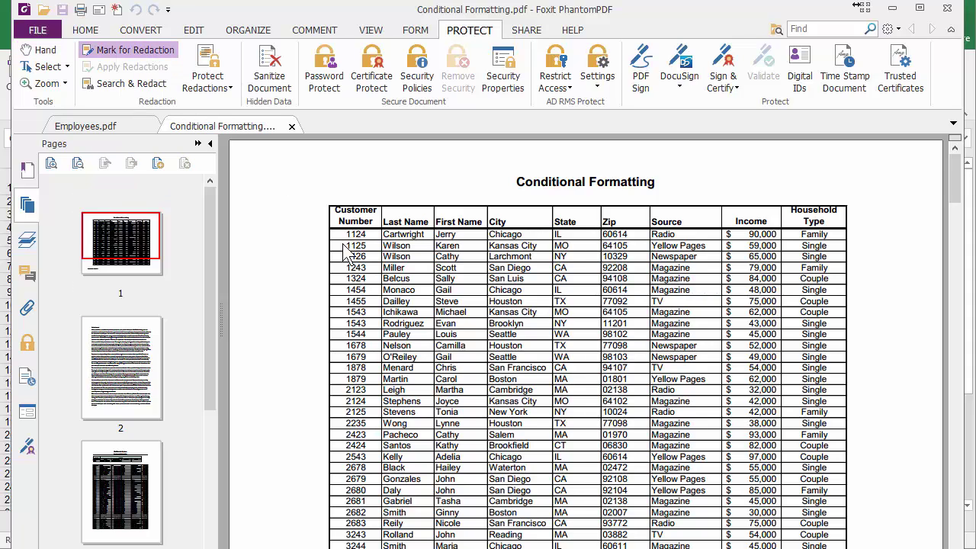
left_click_drag(330, 226, 849, 265)
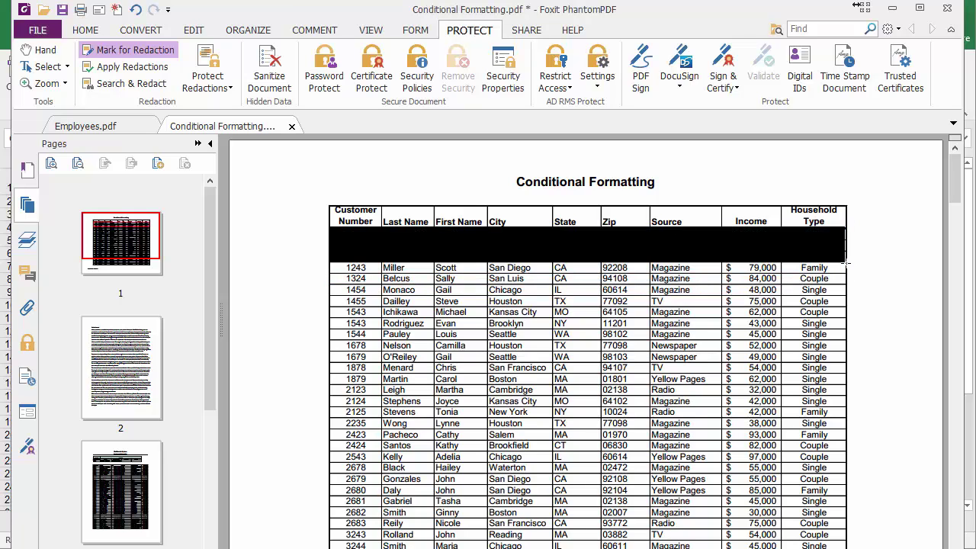
left_click(145, 67)
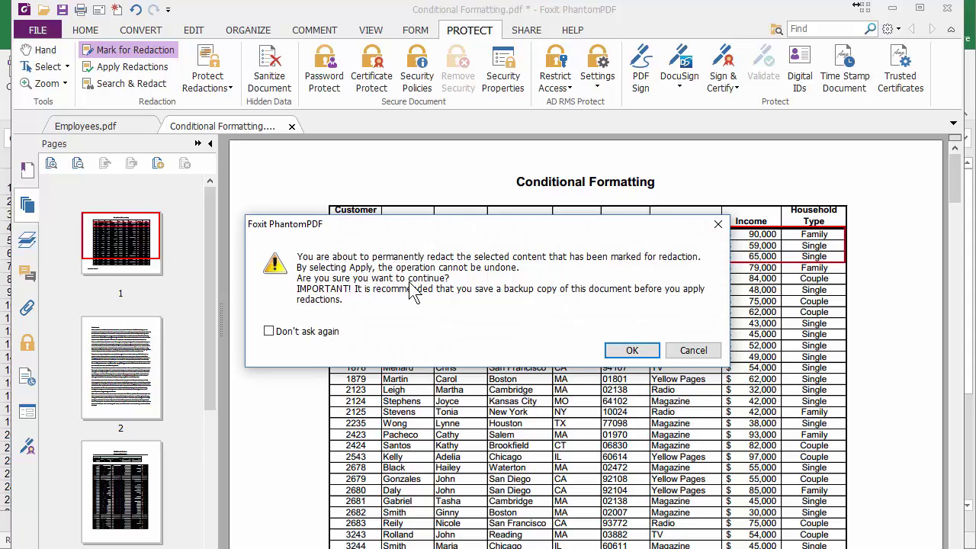
left_click(630, 354)
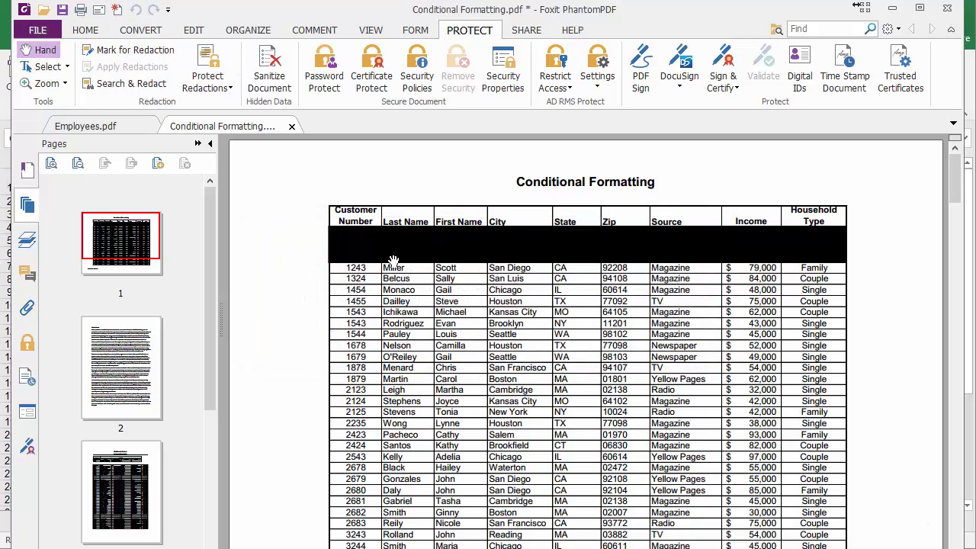
left_click(64, 11)
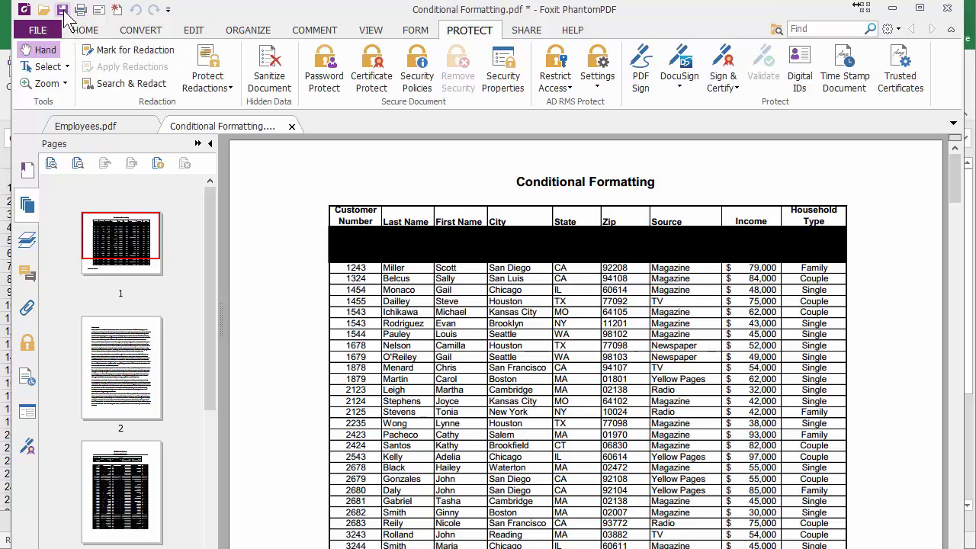